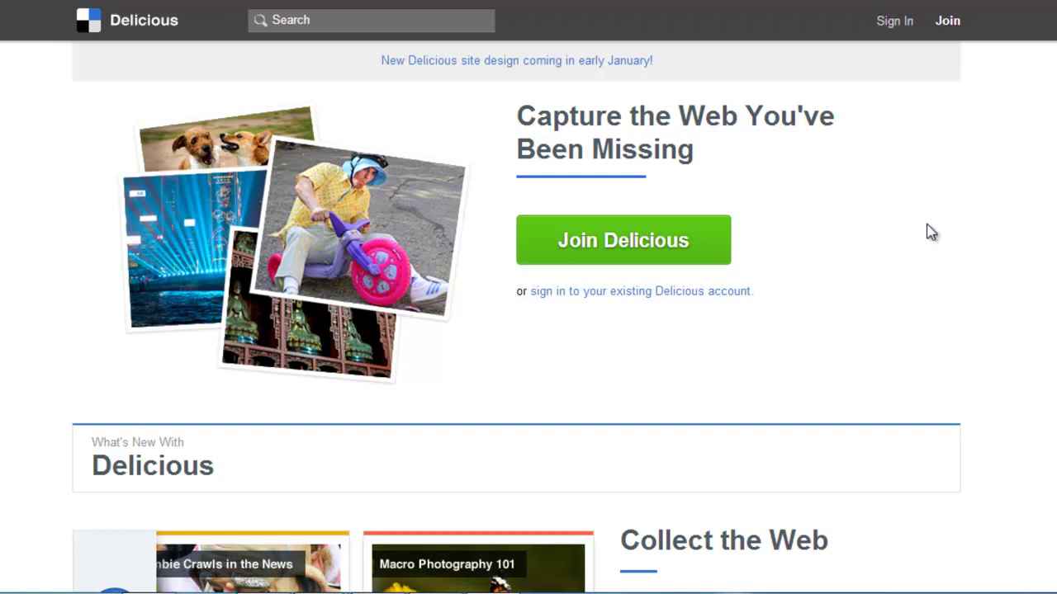
- Start joining Delicious and choose to sign up with an email address
{"action": "left_click", "coordinate": [947, 25]}
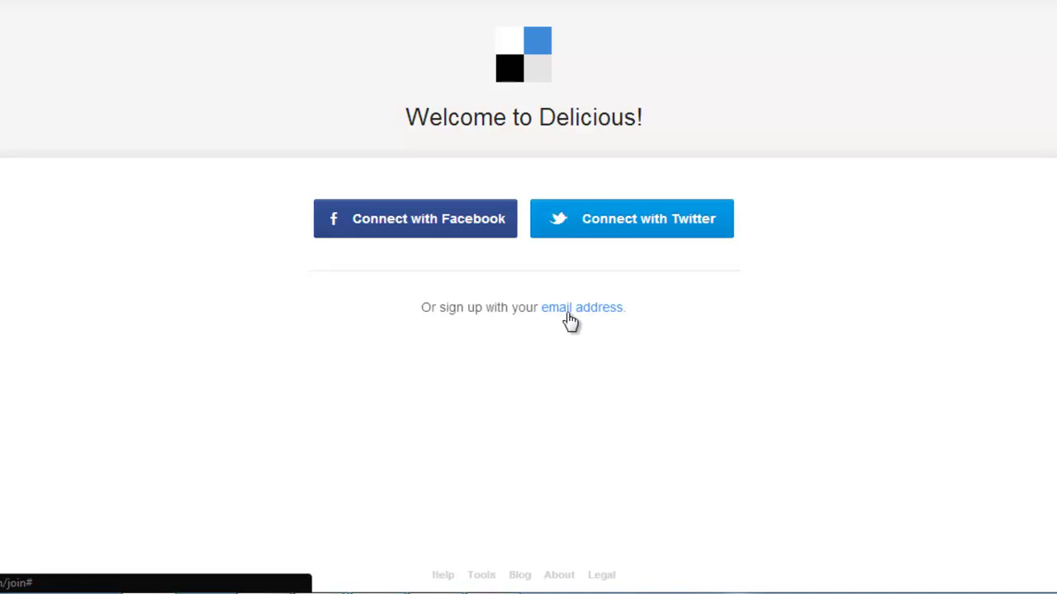
{"action": "left_click", "coordinate": [571, 317]}
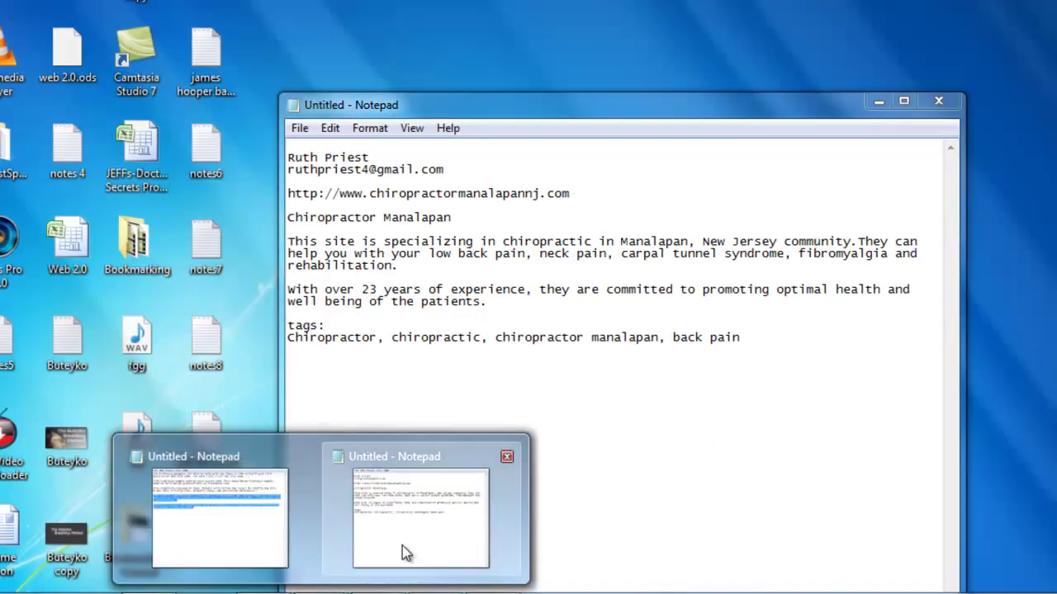
- Copy the username part of the saved email from Notepad into the Username field
{"action": "left_click", "coordinate": [402, 547]}
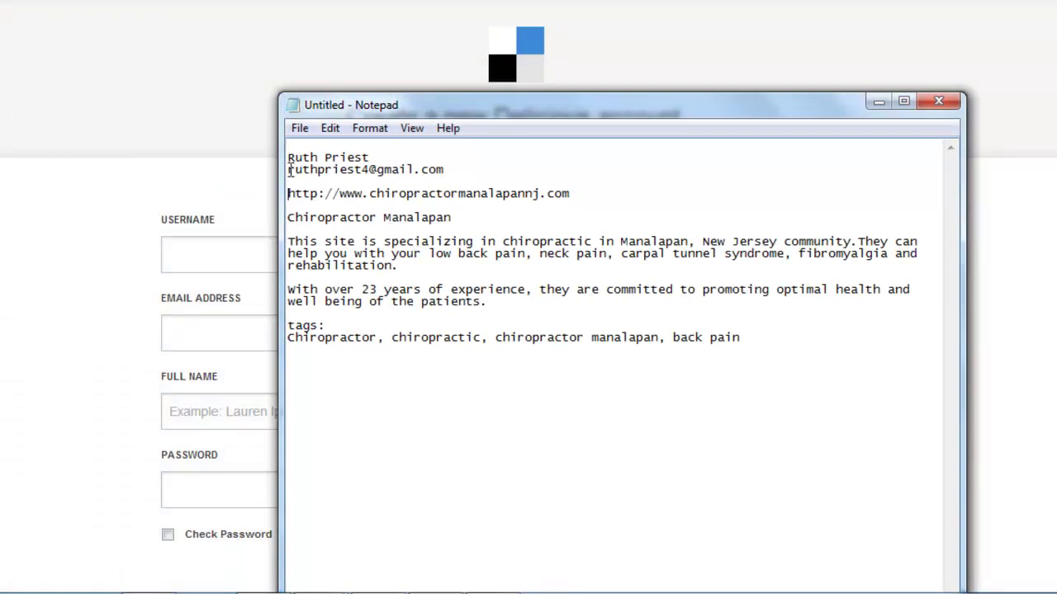
{"action": "left_click_drag", "start_coordinate": [289, 169], "coordinate": [371, 169]}
{"action": "key", "text": "ctrl+c"}
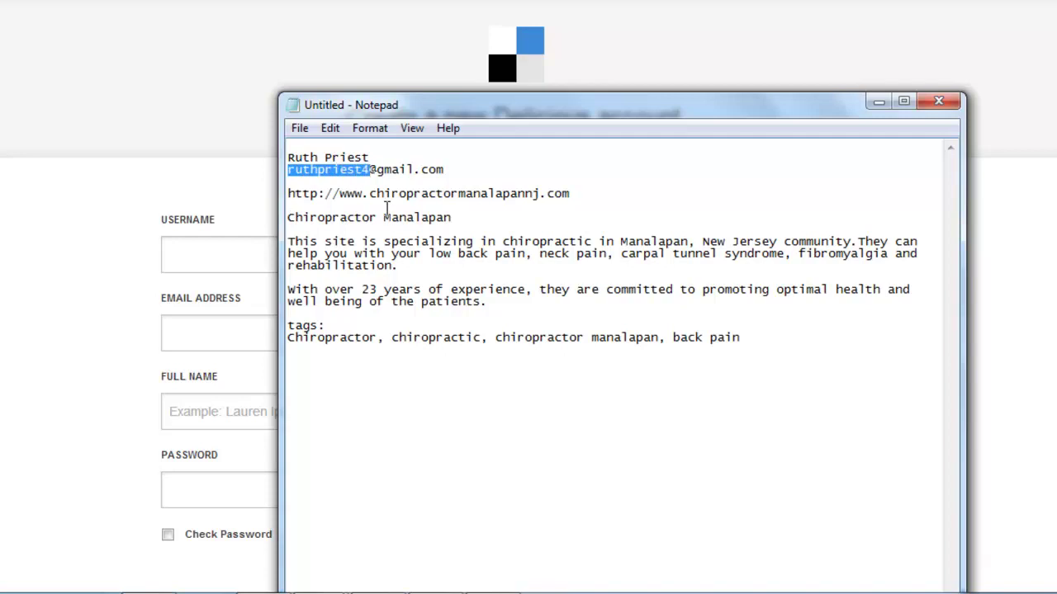
{"action": "left_click", "coordinate": [878, 101]}
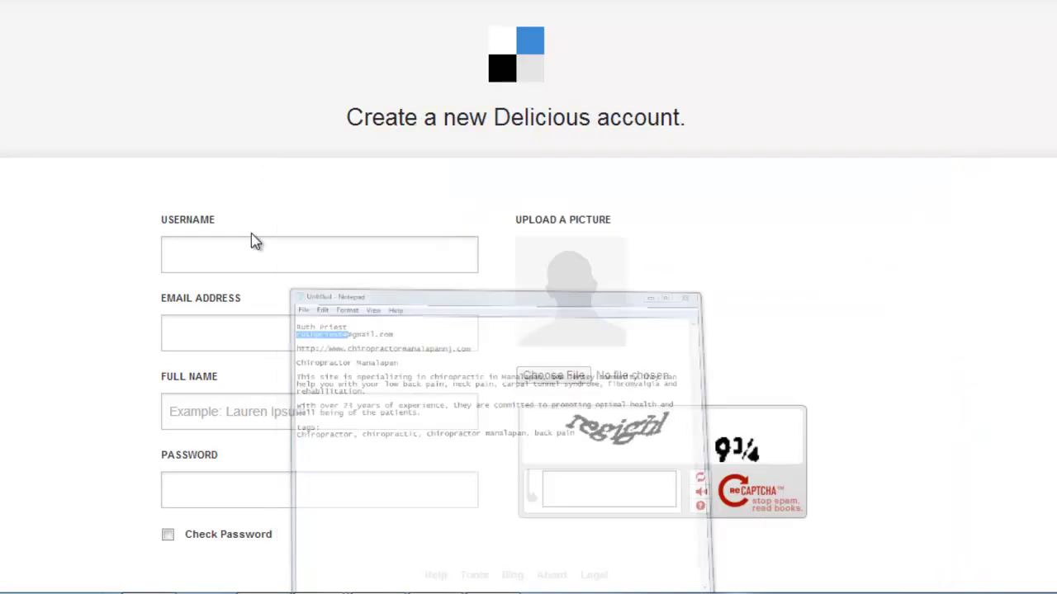
{"action": "left_click", "coordinate": [210, 248]}
{"action": "key", "text": "ctrl+v"}
- Copy the full saved email address from Notepad into the Email field
{"action": "left_click", "coordinate": [248, 327]}
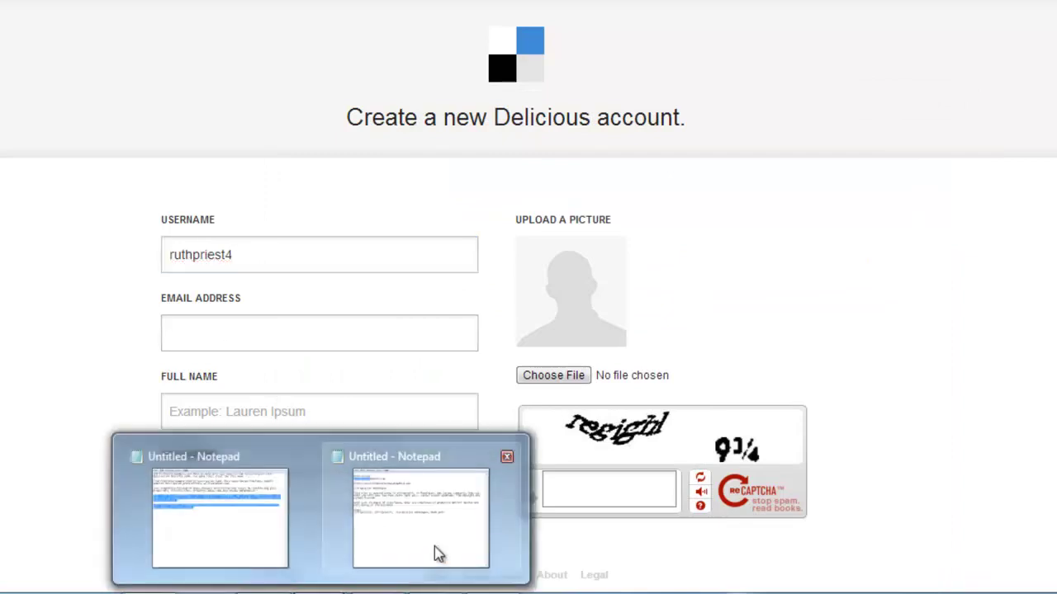
{"action": "left_click", "coordinate": [437, 553]}
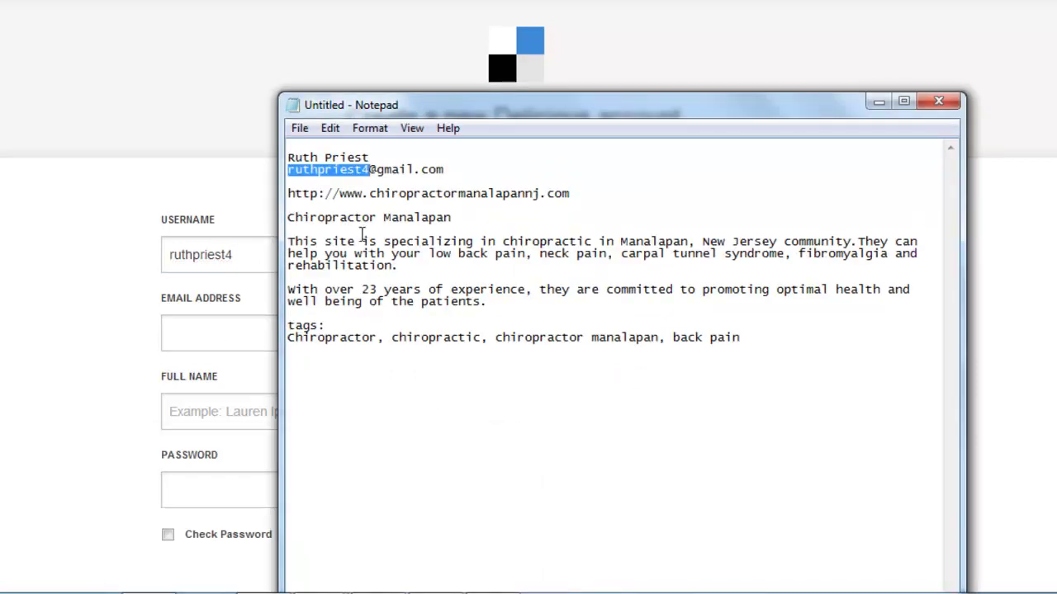
{"action": "left_click", "coordinate": [467, 169]}
{"action": "left_click_drag", "start_coordinate": [288, 169], "coordinate": [459, 168]}
{"action": "key", "text": "ctrl+c"}
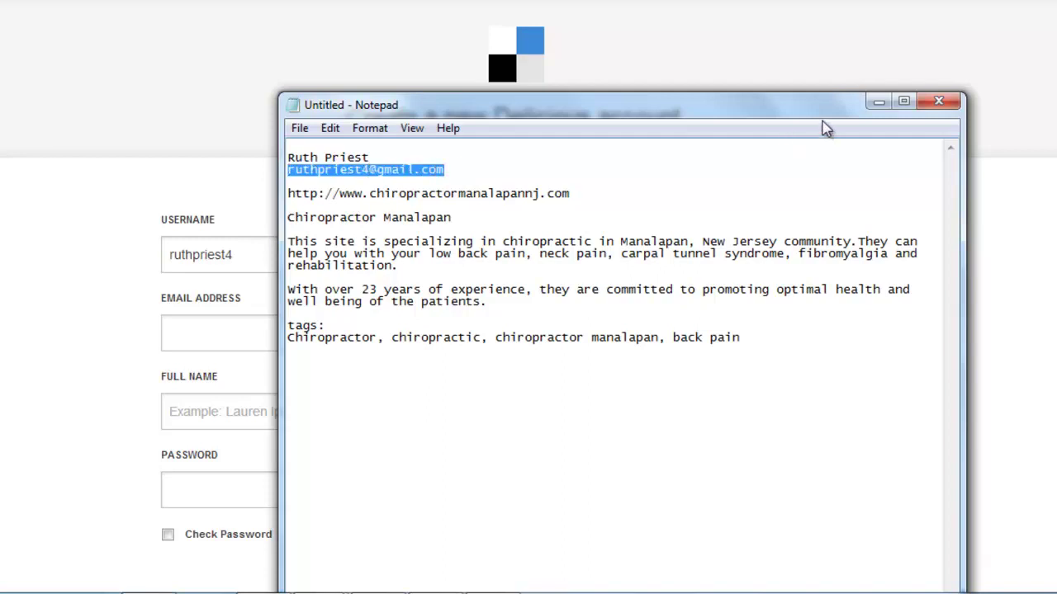
{"action": "left_click", "coordinate": [878, 100]}
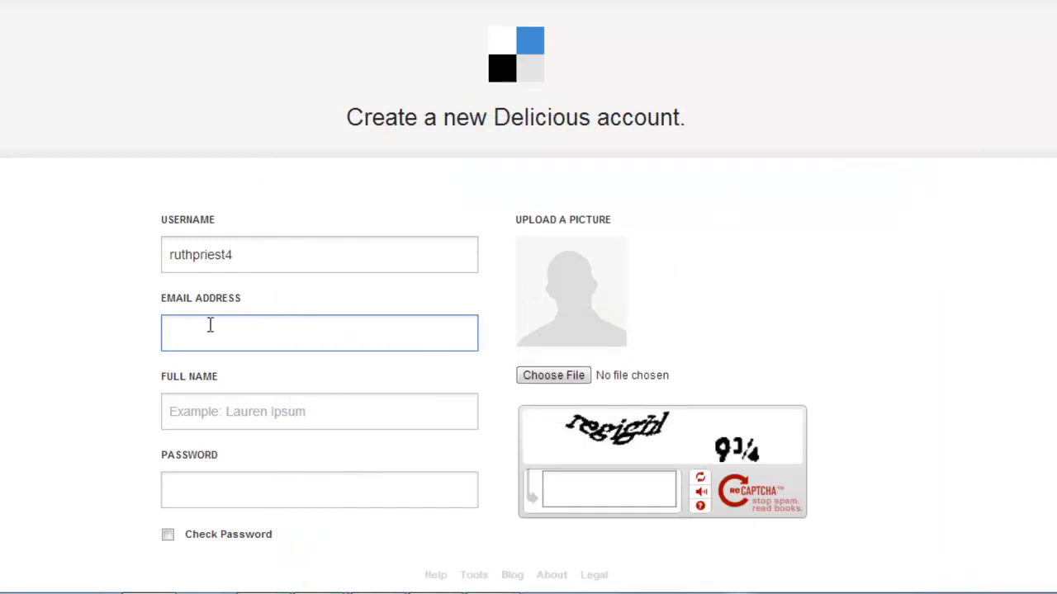
{"action": "key", "text": "ctrl+v"}
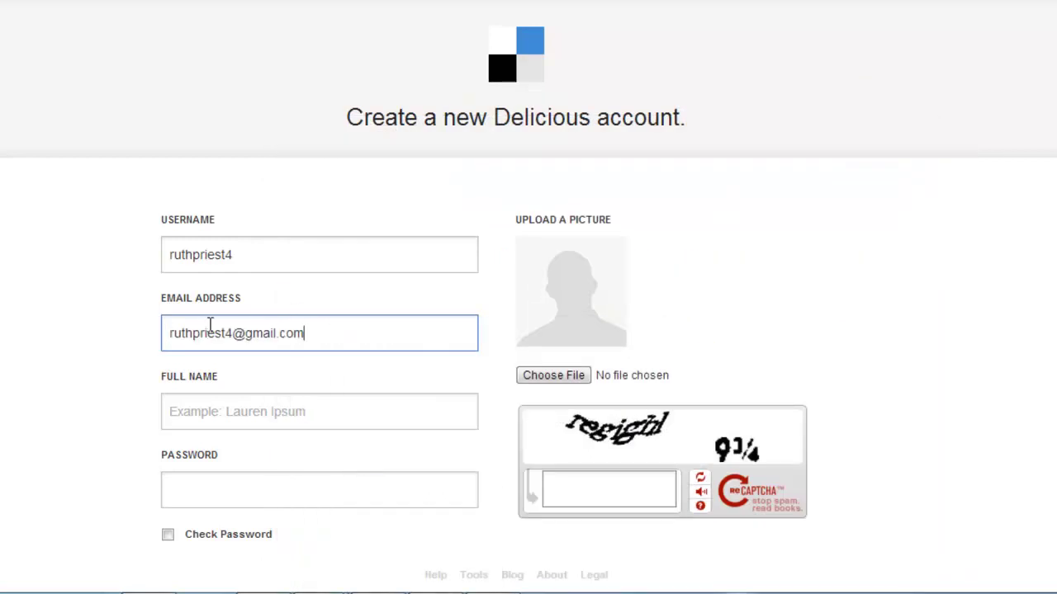
- Enter the account holder's full name and the account password
{"action": "left_click", "coordinate": [322, 422]}
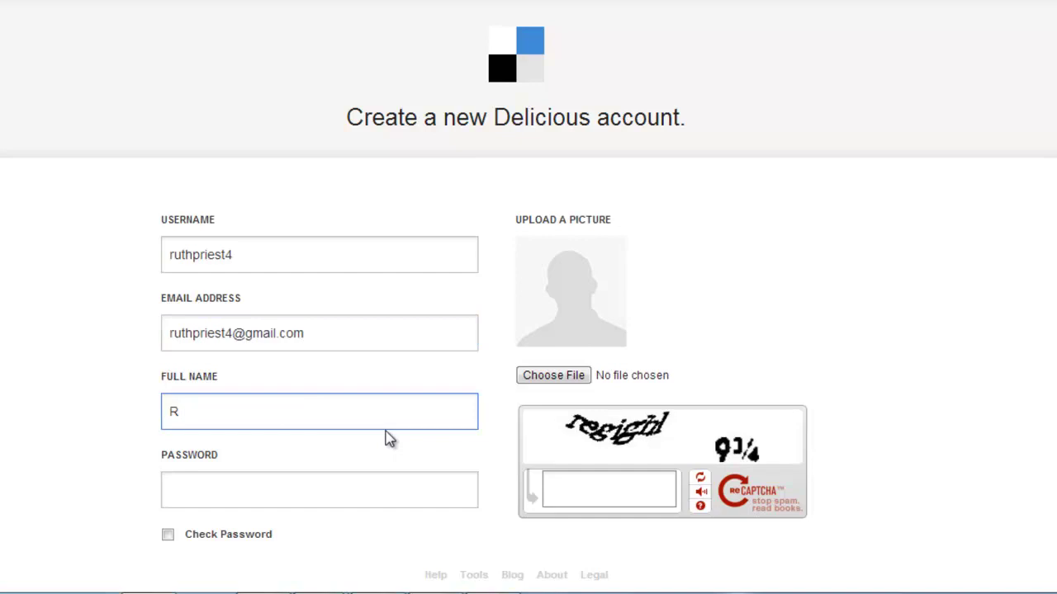
{"action": "left_click", "coordinate": [208, 494]}
{"action": "type", "text": "•"}
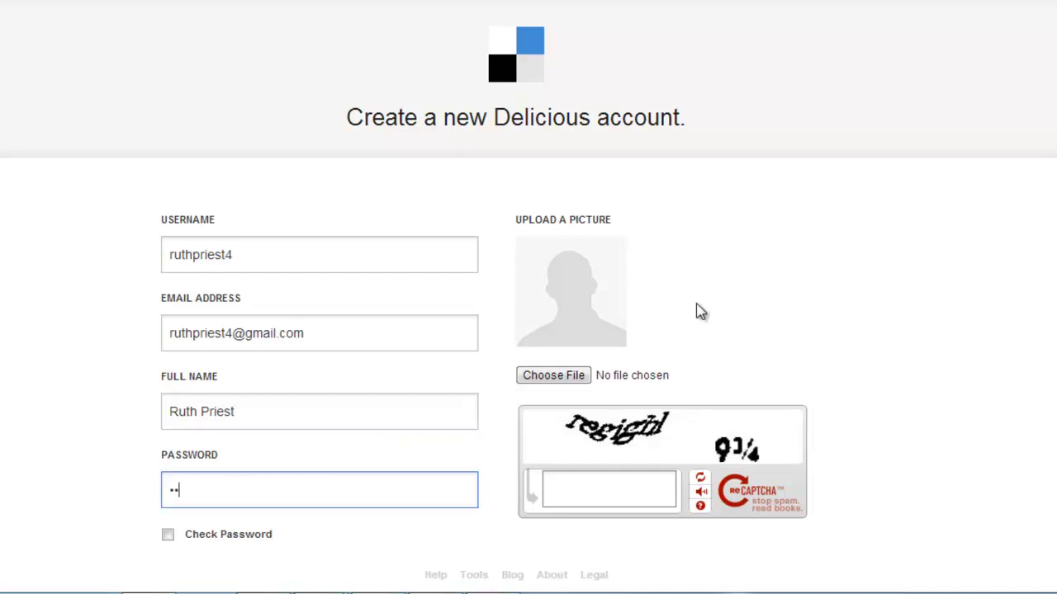
{"action": "type", "text": "••••••••••"}
- Reload the reCAPTCHA until readable, then answer it with 'apesesg chev.'
{"action": "scroll", "coordinate": [700, 312], "scroll_direction": "down", "scroll_amount": 2}
{"action": "key", "text": "Tab"}
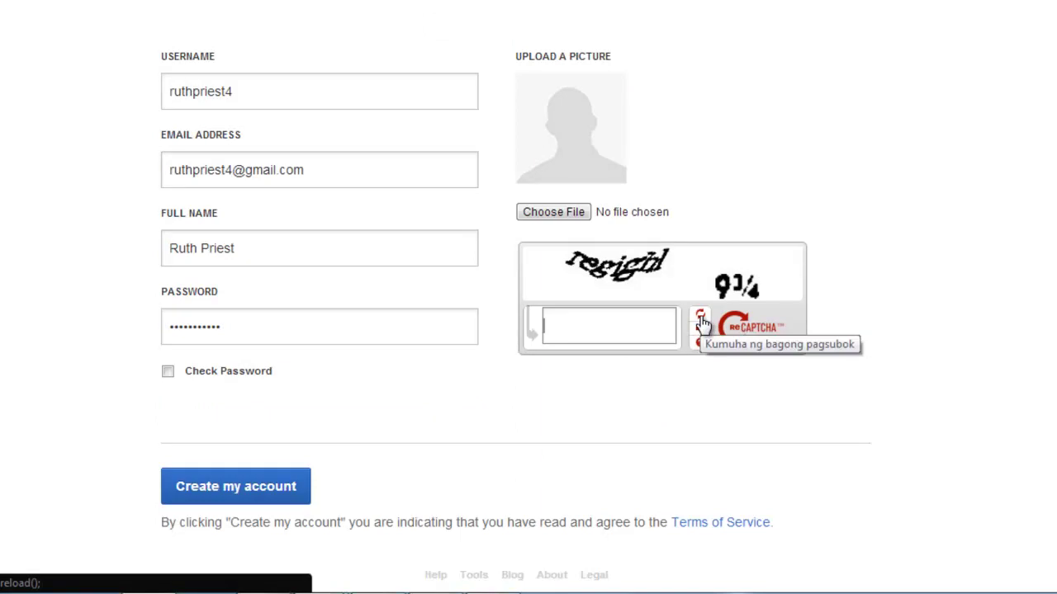
{"action": "left_click", "coordinate": [700, 322]}
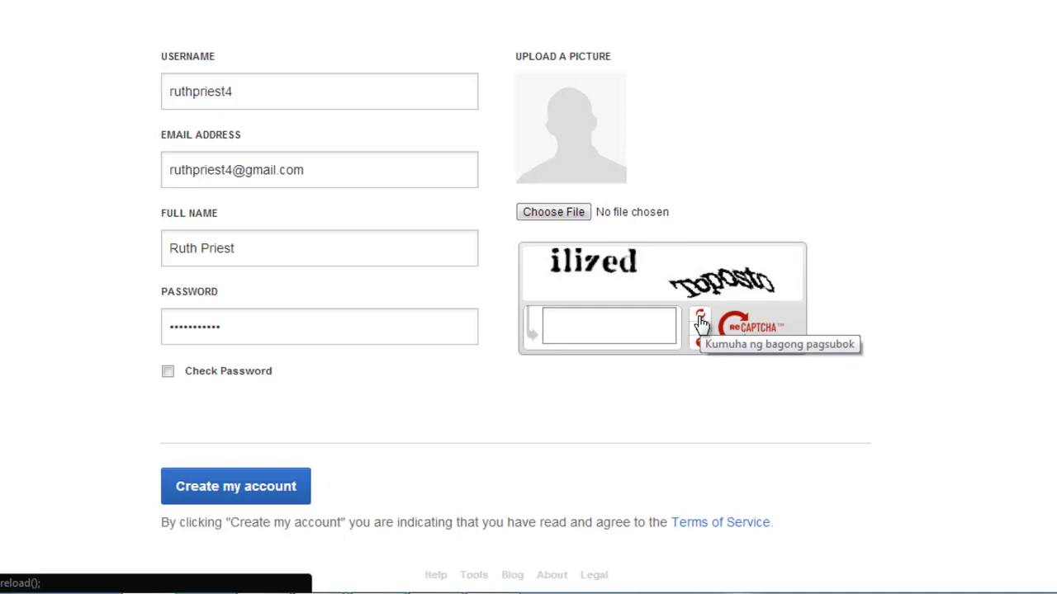
{"action": "left_click", "coordinate": [700, 322]}
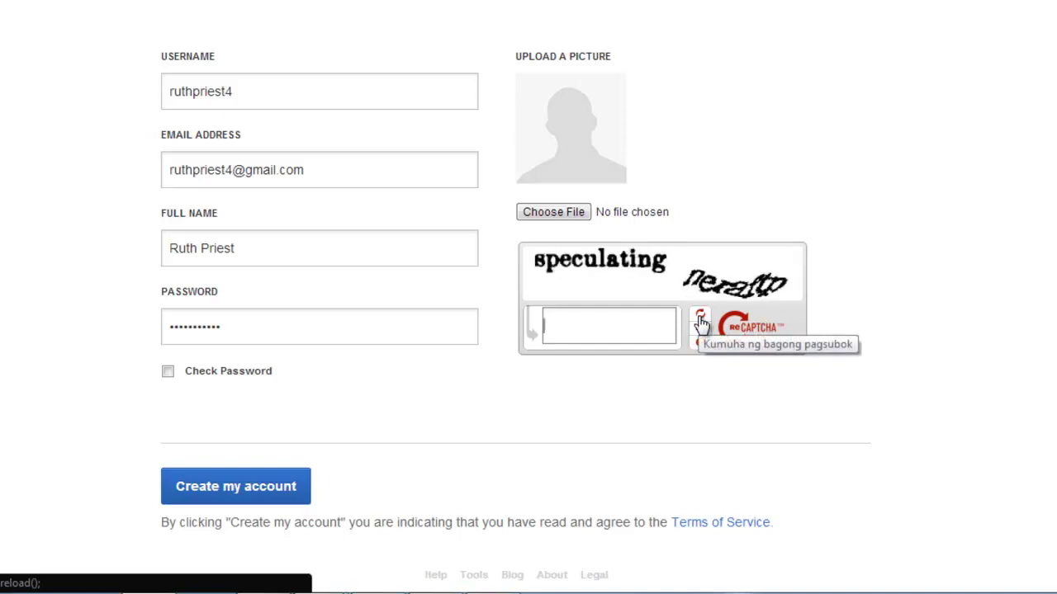
{"action": "left_click", "coordinate": [700, 321]}
{"action": "left_click", "coordinate": [701, 322]}
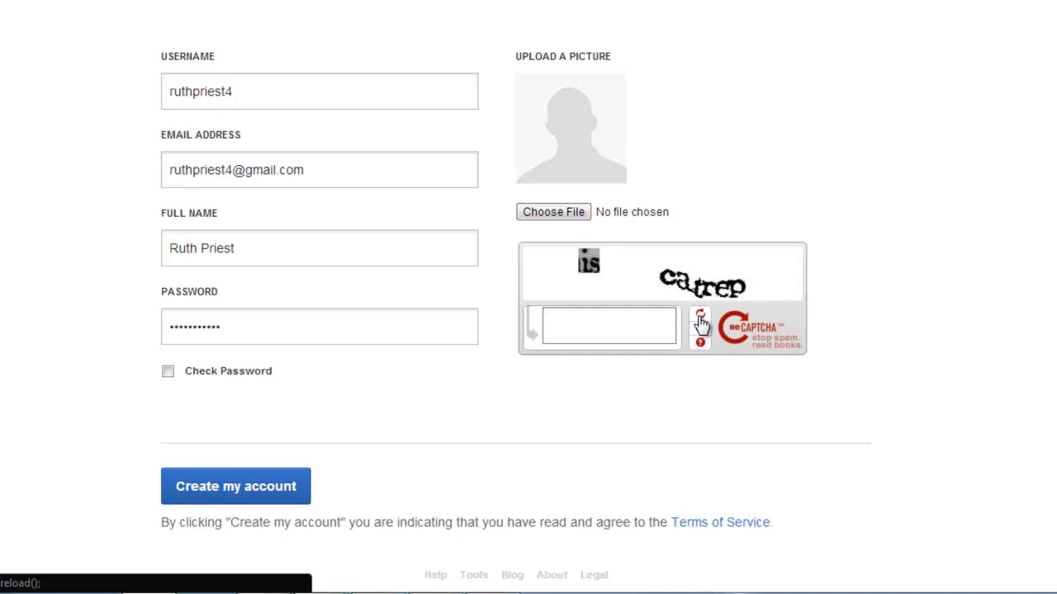
{"action": "left_click", "coordinate": [701, 321]}
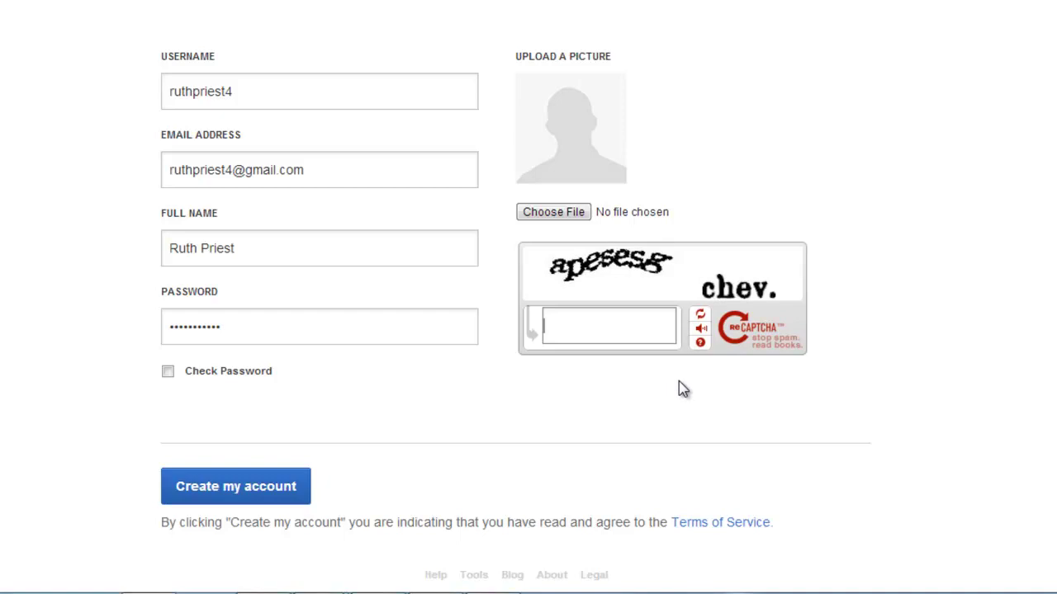
{"action": "type", "text": "ap"}
{"action": "type", "text": "e"}
{"action": "type", "text": "s"}
{"action": "type", "text": "es"}
{"action": "type", "text": "g"}
{"action": "type", "text": " chev"}
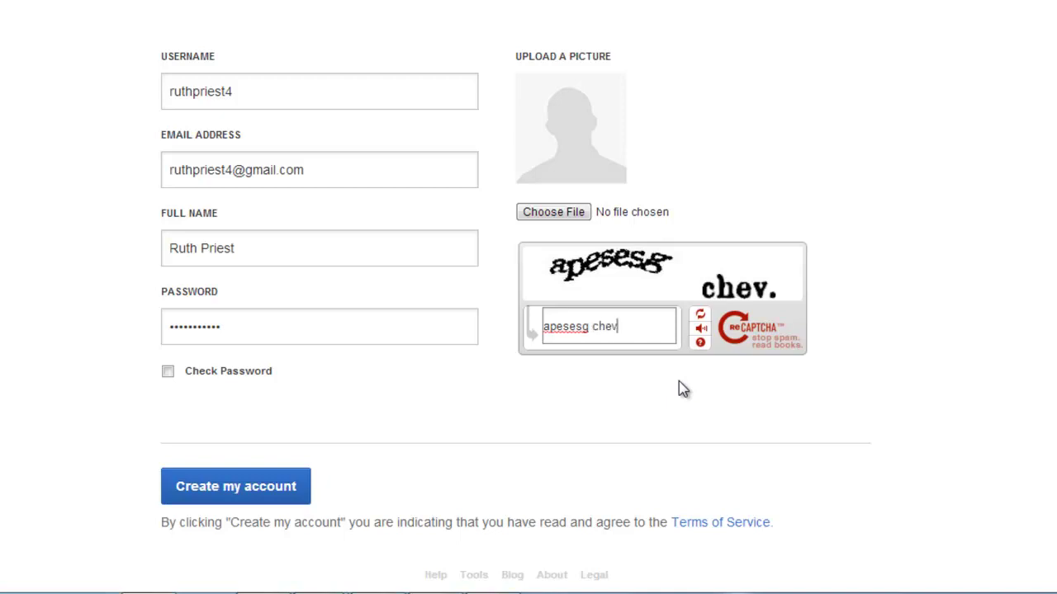
{"action": "type", "text": "."}
- Create the account, then add a link with the chiropractormanalapannj.com address from Notepad
{"action": "left_click", "coordinate": [240, 495]}
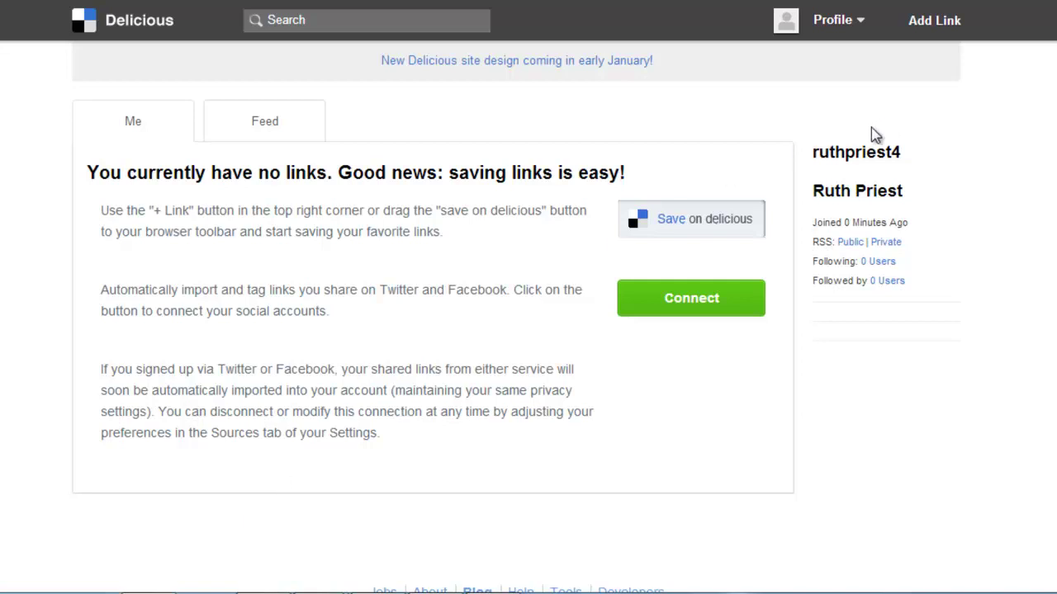
{"action": "left_click", "coordinate": [932, 29]}
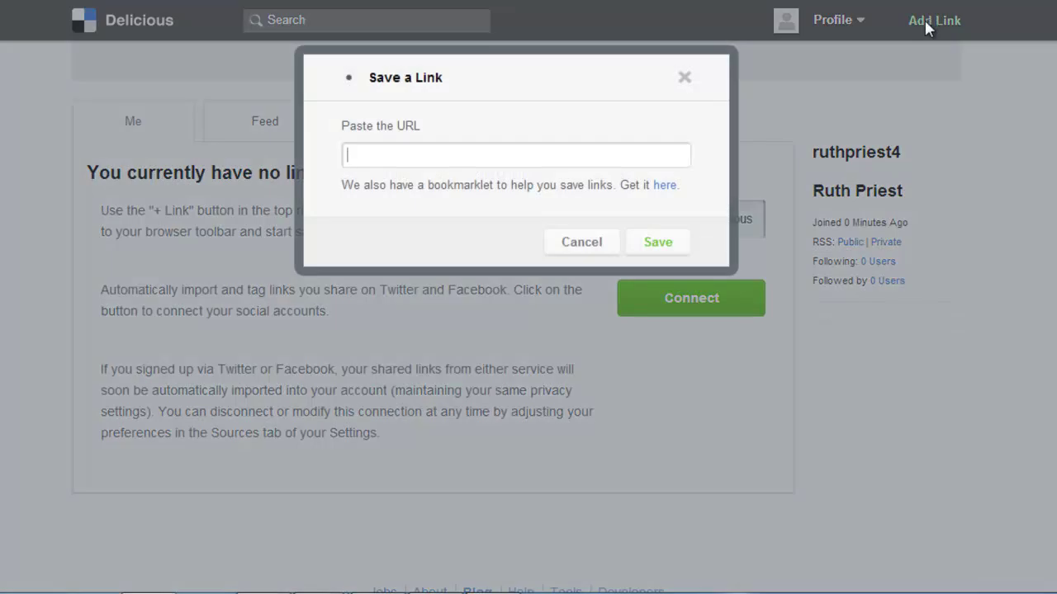
{"action": "key", "text": "alt+Tab"}
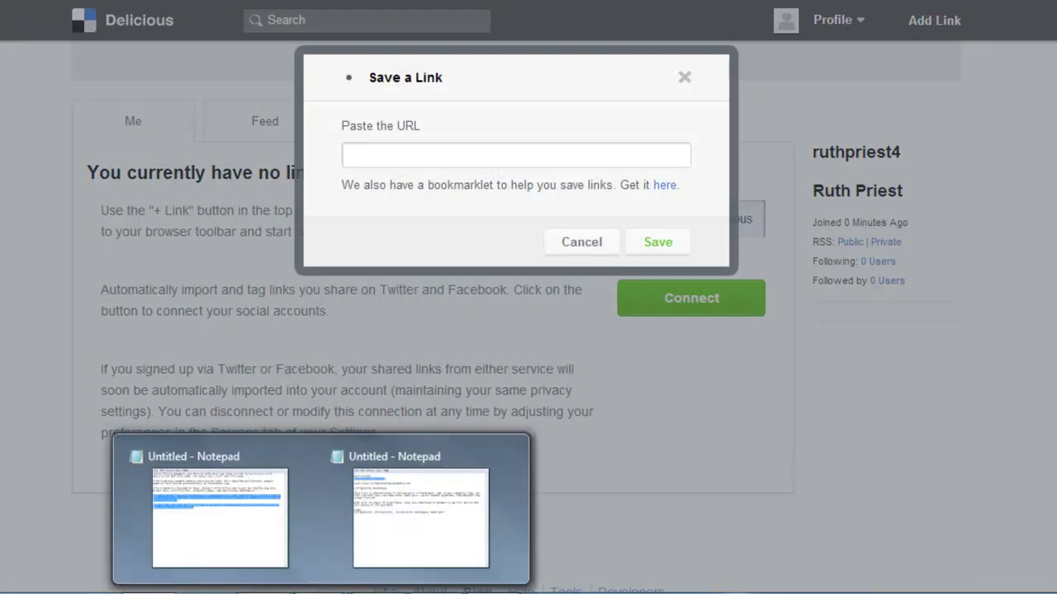
{"action": "type", "text": "http://www.chiropractormanalapannj.com"}
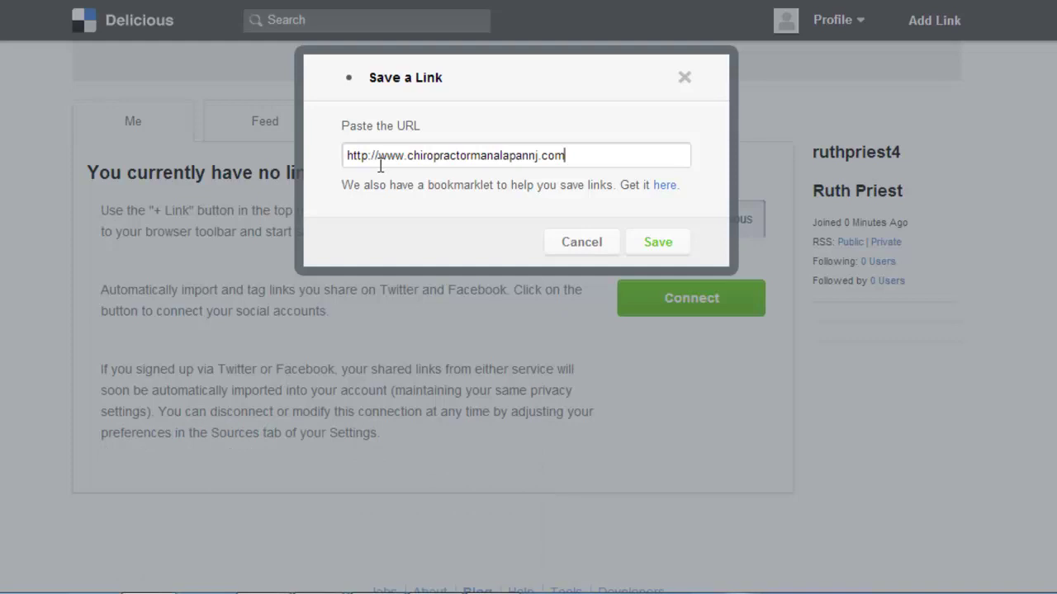
- Submit the address and paste the two-paragraph description from Notepad into the bookmark
{"action": "left_click", "coordinate": [658, 244]}
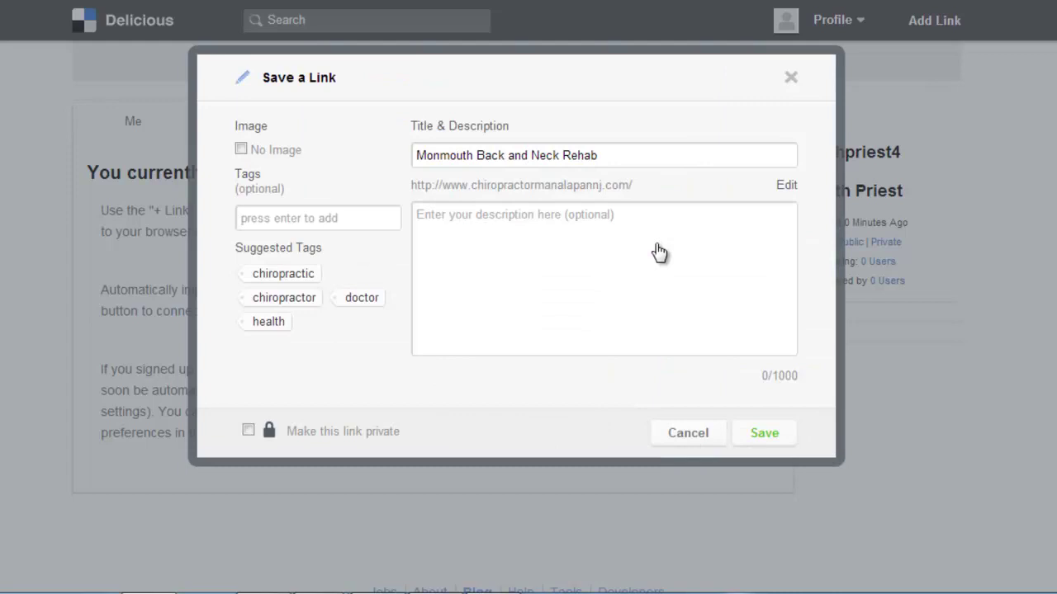
{"action": "key", "text": "alt+Tab"}
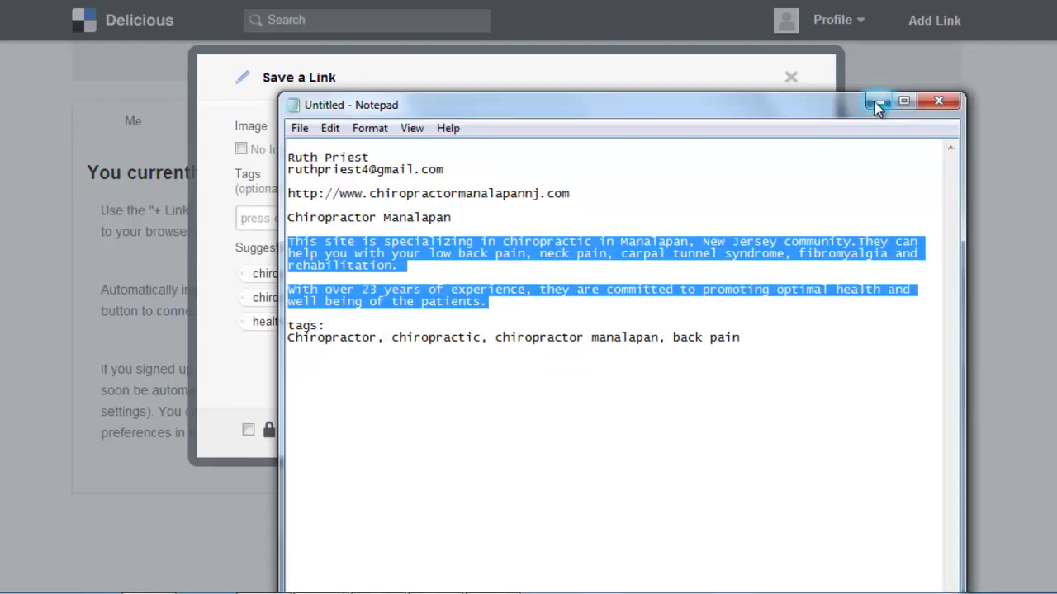
{"action": "left_click", "coordinate": [878, 101]}
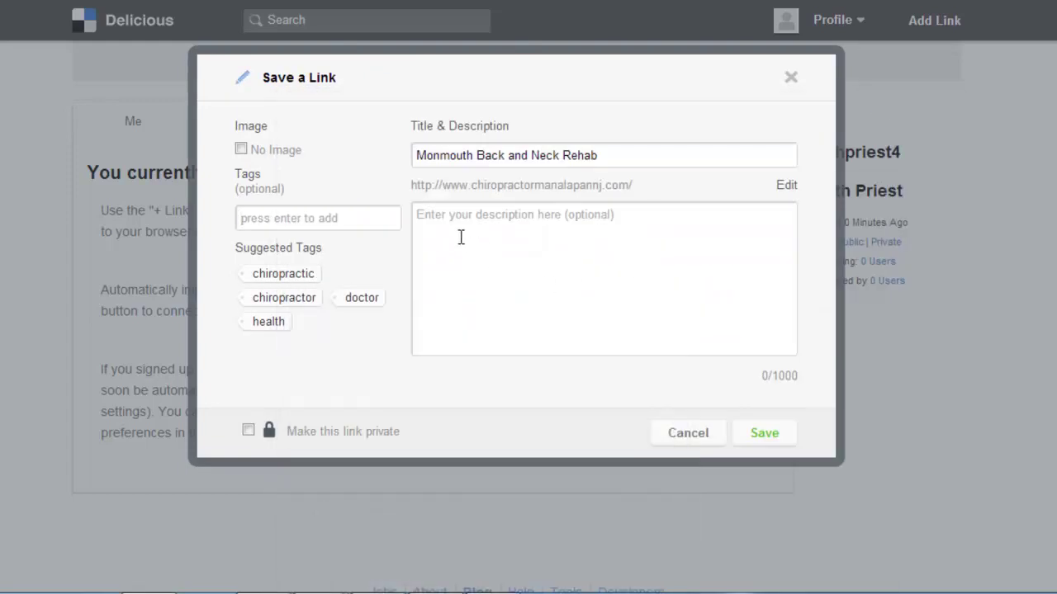
{"action": "left_click", "coordinate": [460, 236]}
{"action": "type", "text": "This site is specializing in chiropractic in Manalapan, New Jersey community.They can help you with your low back pain, neck pain, carpal tunnel syndrome, fibromyalgia and rehabilitation.  With over 23 years of experience, they are committed to promoting optimal health and well being of the patients."}
- Add the suggested tags chiropractic, chiropractor, doctor and health
{"action": "left_click", "coordinate": [285, 274]}
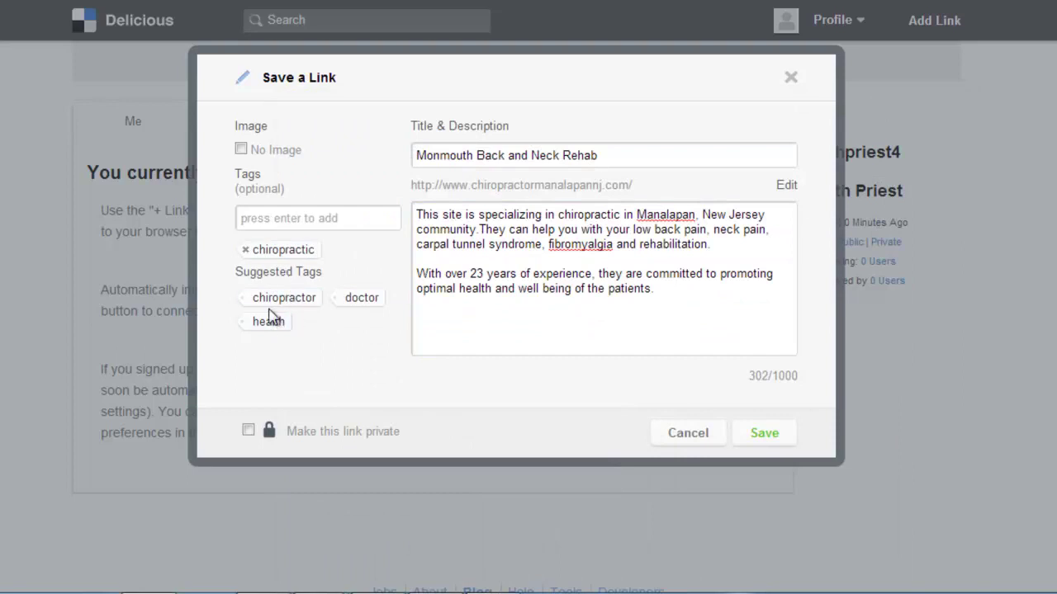
{"action": "left_click", "coordinate": [284, 299]}
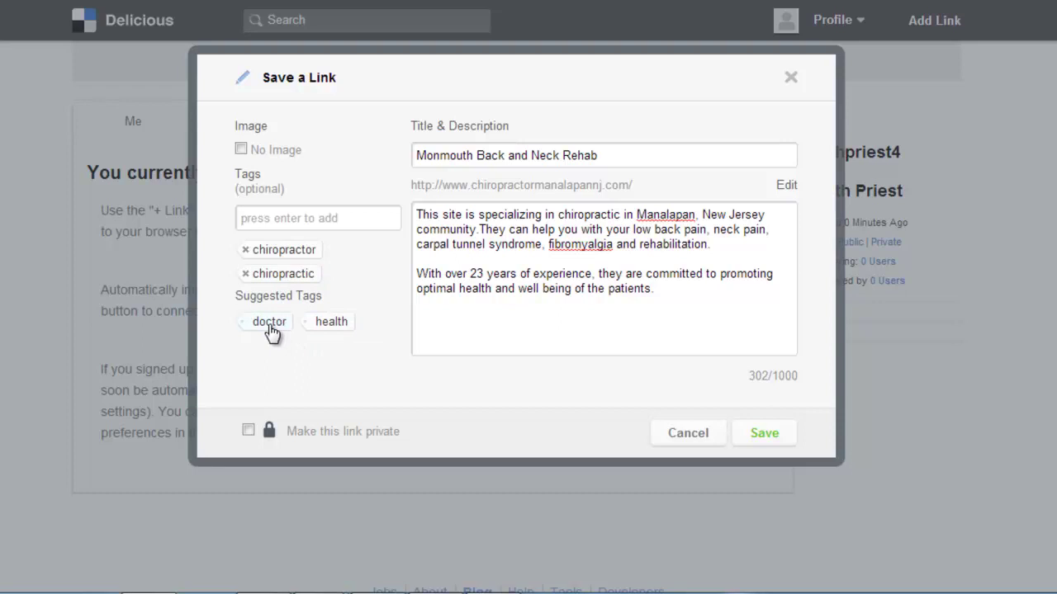
{"action": "left_click", "coordinate": [269, 322]}
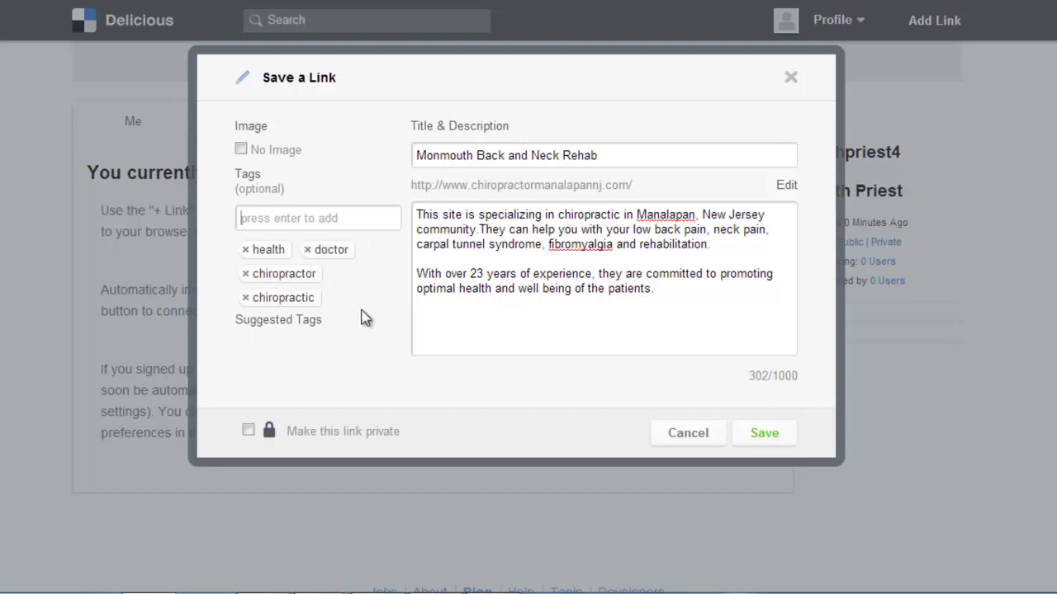
- Add a custom tag 'chiropractor manalapan', correcting its spelling while typing
{"action": "type", "text": "chro"}
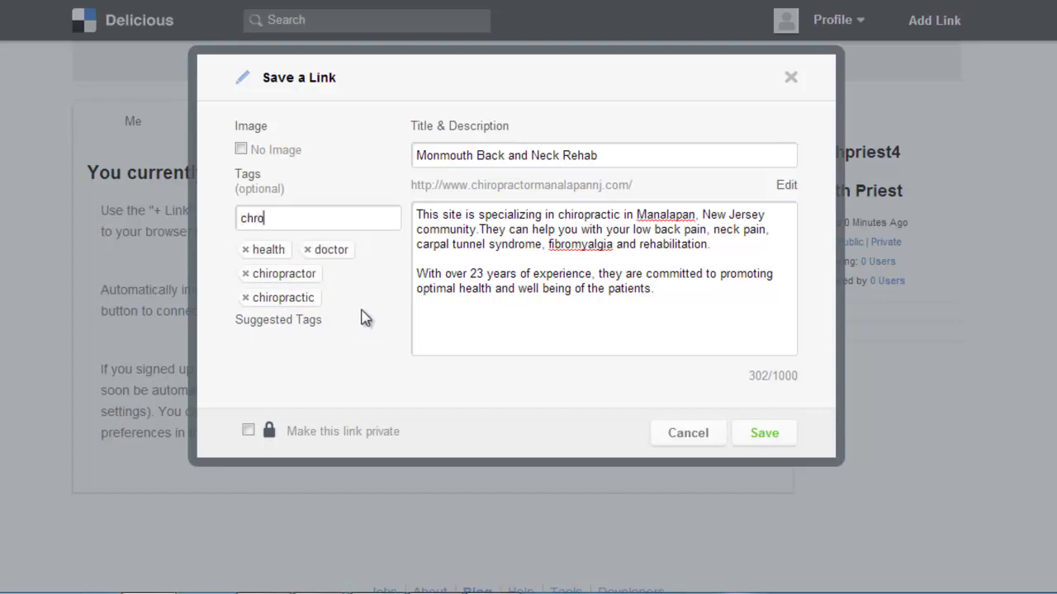
{"action": "key", "text": "BackSpace"}
{"action": "key", "text": "BackSpace"}
{"action": "type", "text": "oroprat"}
{"action": "type", "text": "or"}
{"action": "key", "text": "Left"}
{"action": "key", "text": "Left"}
{"action": "key", "text": "Left"}
{"action": "key", "text": "Left"}
{"action": "key", "text": "Left"}
{"action": "key", "text": "Left"}
{"action": "key", "text": "Left"}
{"action": "key", "text": "Left"}
{"action": "key", "text": "BackSpace"}
{"action": "type", "text": "i"}
{"action": "key", "text": "Right"}
{"action": "key", "text": "Right"}
{"action": "key", "text": "Right"}
{"action": "key", "text": "Right"}
{"action": "key", "text": "Right"}
{"action": "type", "text": "c"}
{"action": "key", "text": "Right"}
{"action": "key", "text": "Right"}
{"action": "key", "text": "Right"}
{"action": "type", "text": "m"}
{"action": "type", "text": "analapan"}
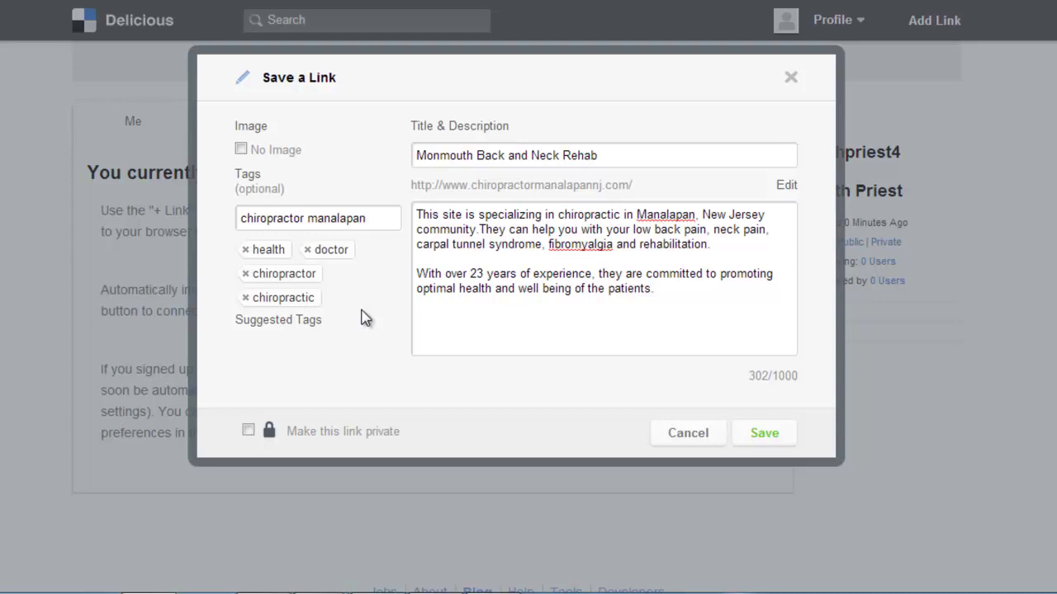
{"action": "key", "text": "Return"}
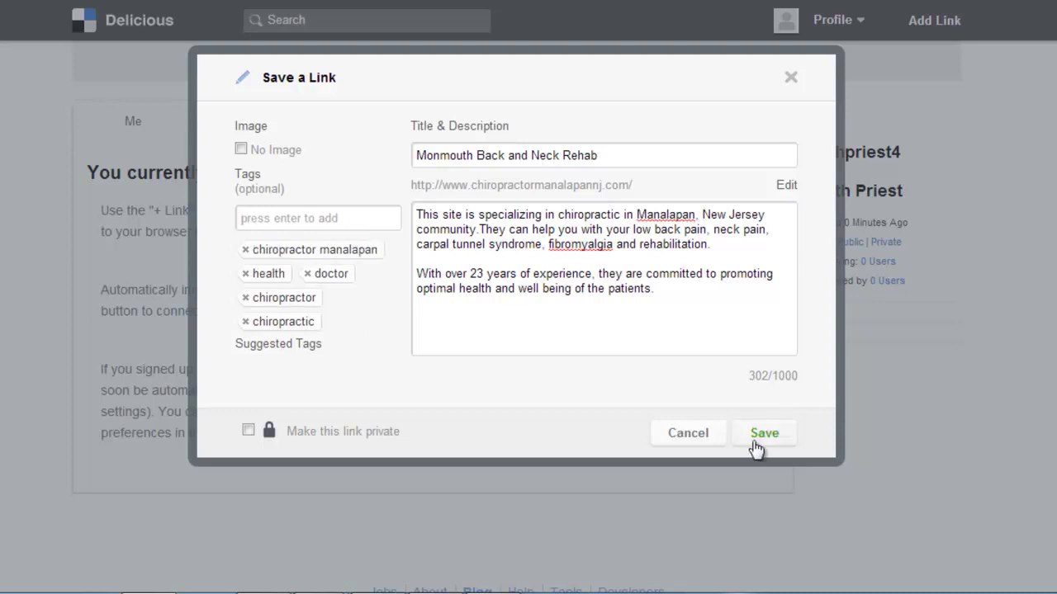
- Save the Monmouth Back and Neck Rehab bookmark and log out of the account
{"action": "left_click", "coordinate": [765, 436]}
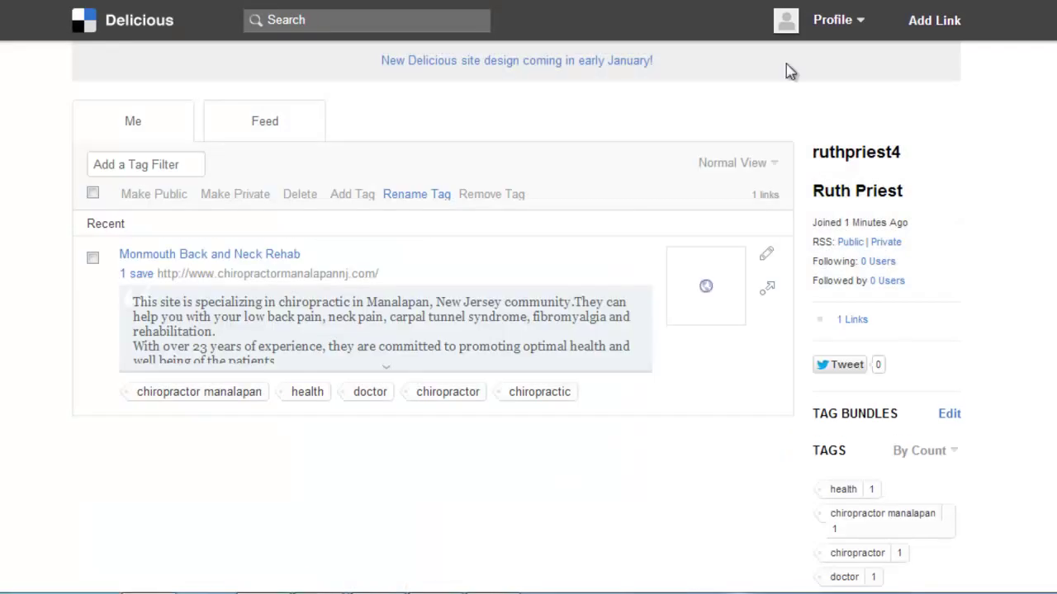
{"action": "left_click", "coordinate": [857, 23]}
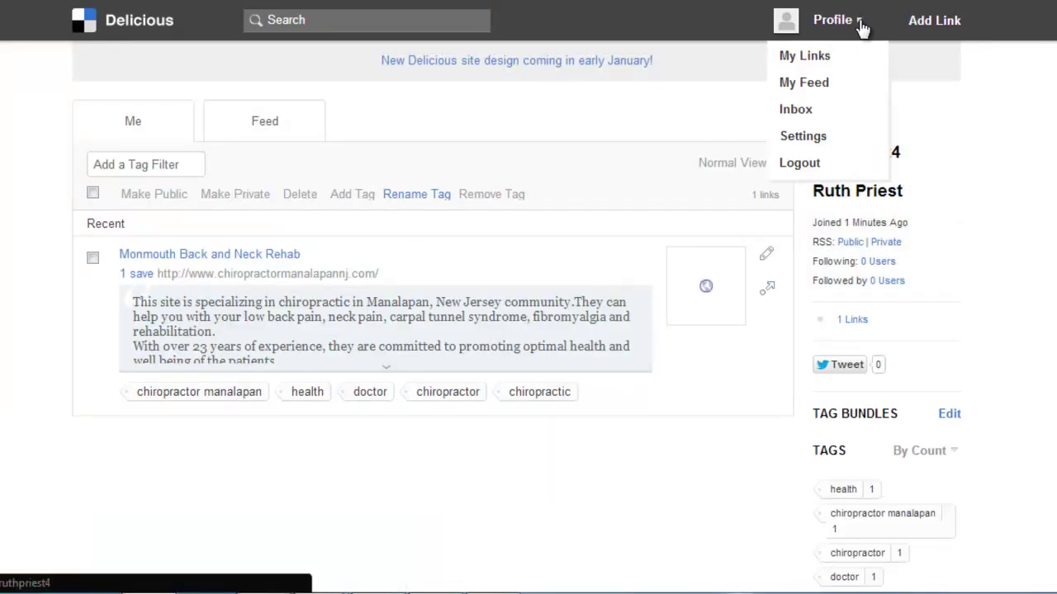
{"action": "left_click", "coordinate": [800, 164]}
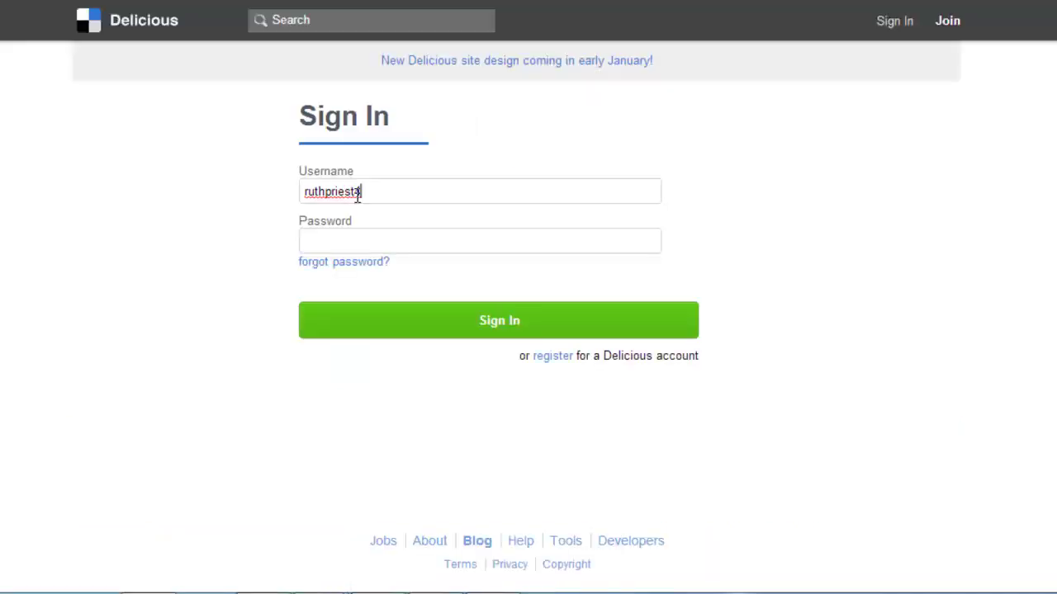
- Sign back in with the account password to verify the saved bookmark
{"action": "left_click", "coordinate": [328, 245]}
{"action": "type", "text": "••••"}
{"action": "type", "text": "••••••"}
{"action": "type", "text": "•"}
{"action": "left_click", "coordinate": [493, 327]}
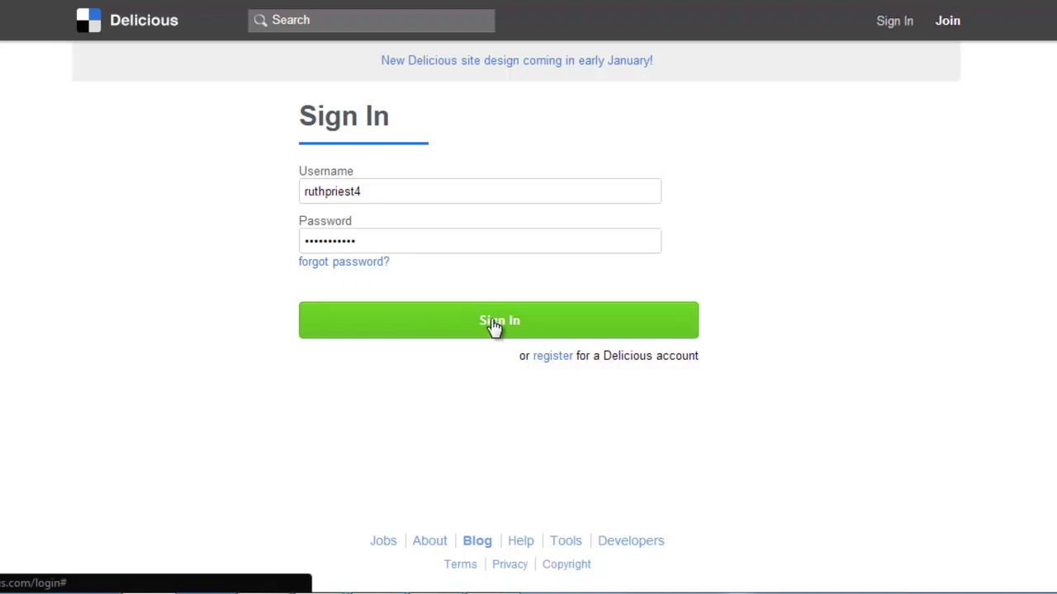